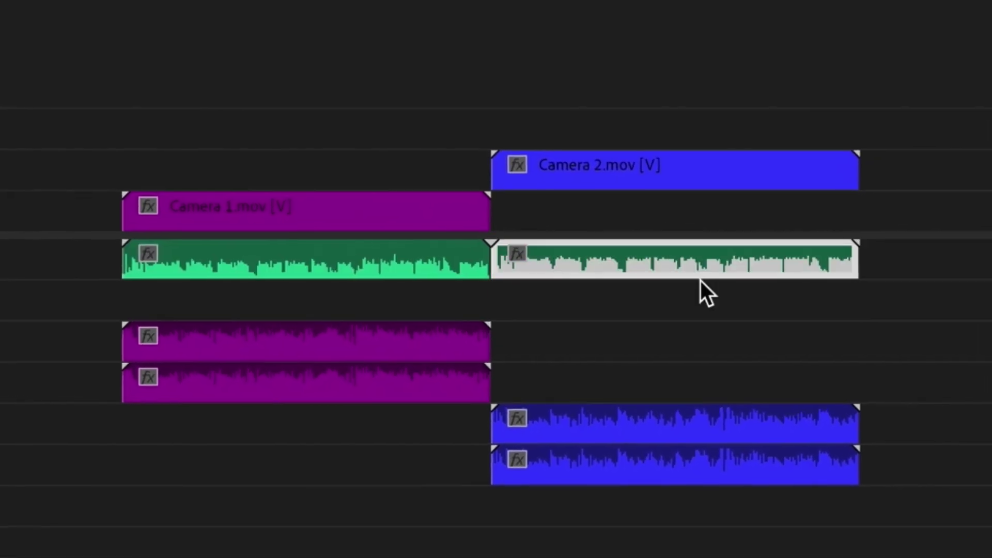
- Move the audio down a track, synchronize the clips, and name the merge 'Interview MERGED'
left_click_drag(519, 264, 520, 305)
left_click(501, 472)
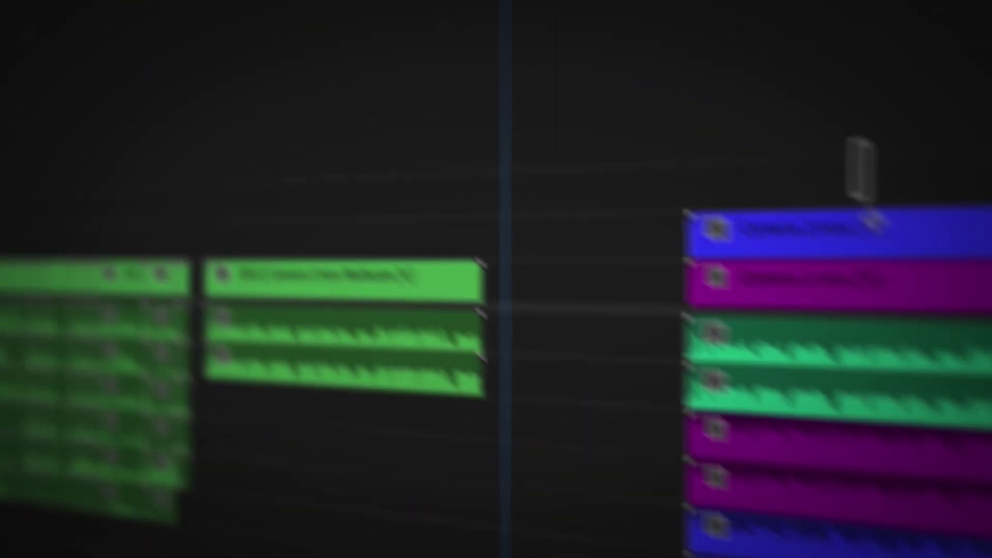
left_click_drag(656, 44, 697, 299)
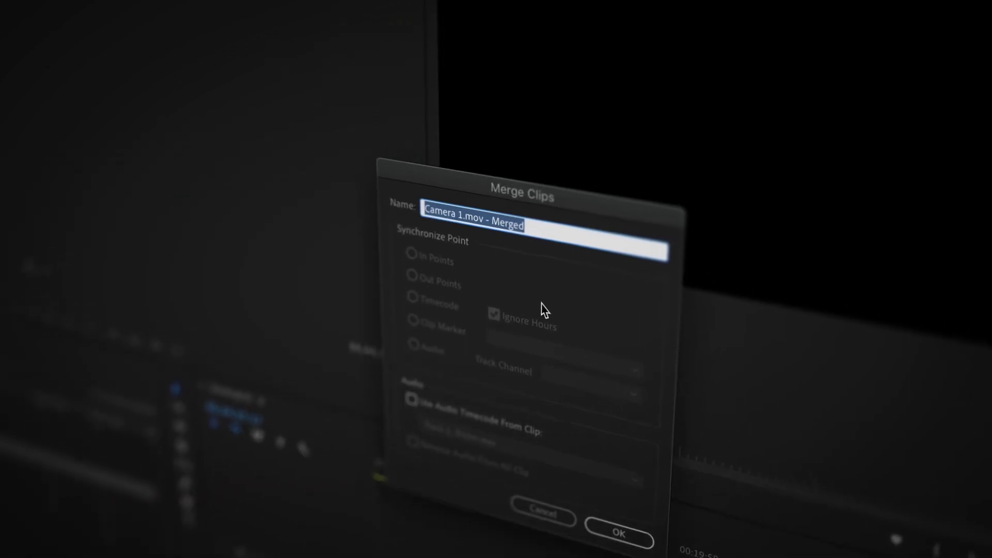
type("In")
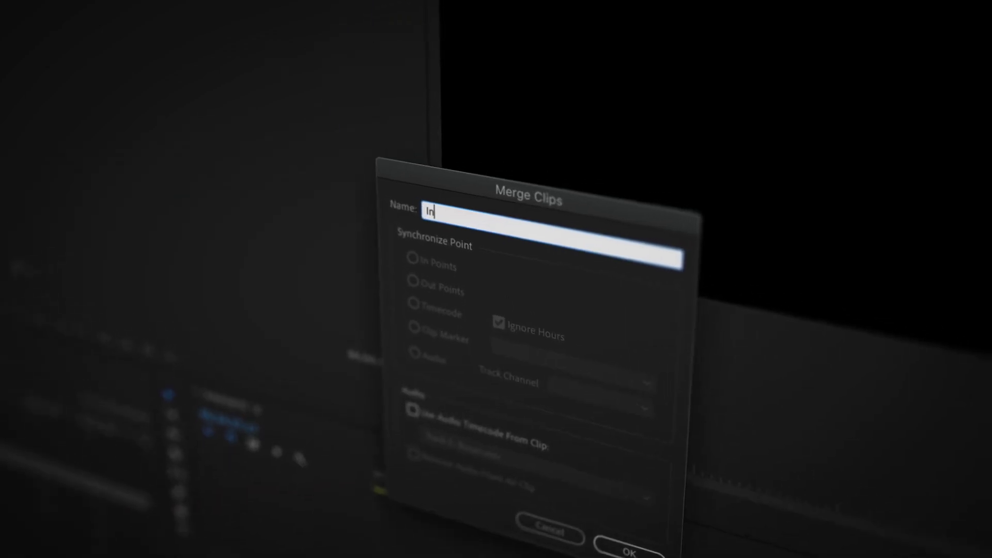
type("terview MERGED")
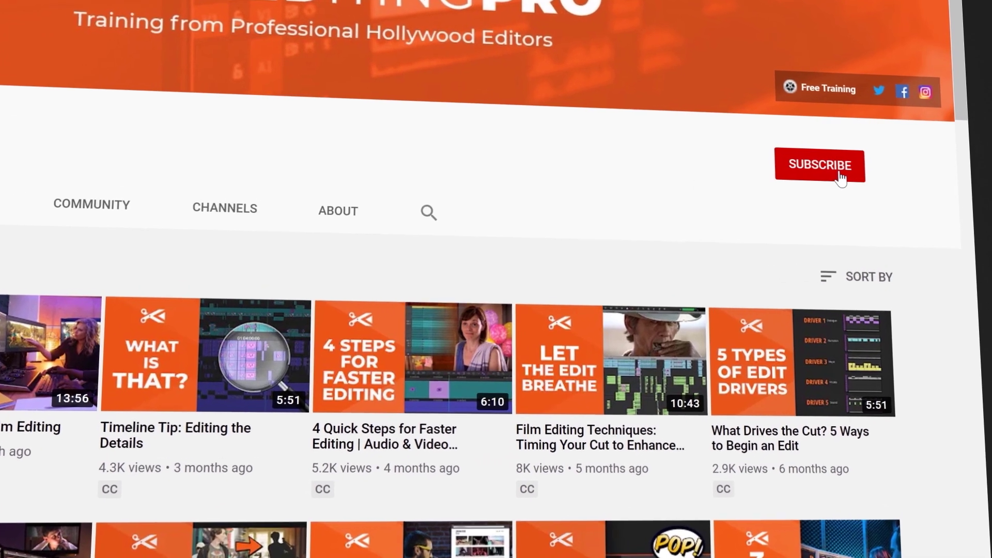
- Subscribe to Film Editing Pro and show the bell's All/Personalized/None notification options
left_click(841, 178)
left_click(852, 172)
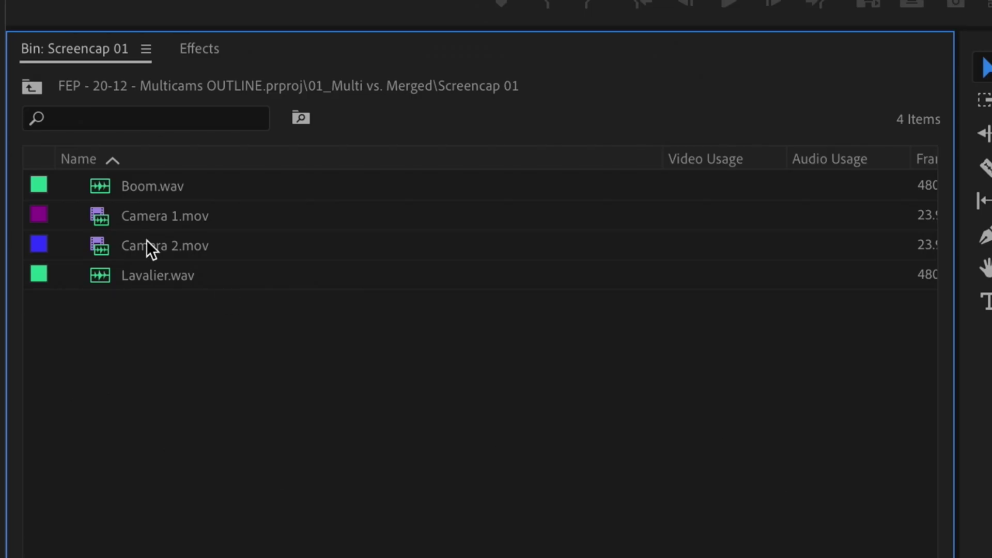
- Select Camera 1.mov, Boom.wav and Lavalier.wav in the bin
left_click(114, 218)
left_click(108, 187, "ctrl")
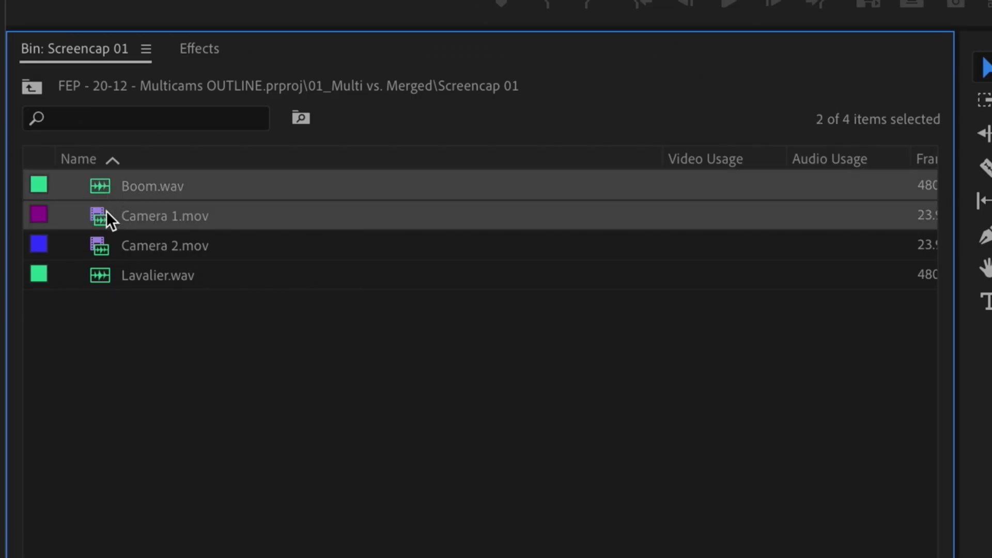
left_click(105, 277, "ctrl")
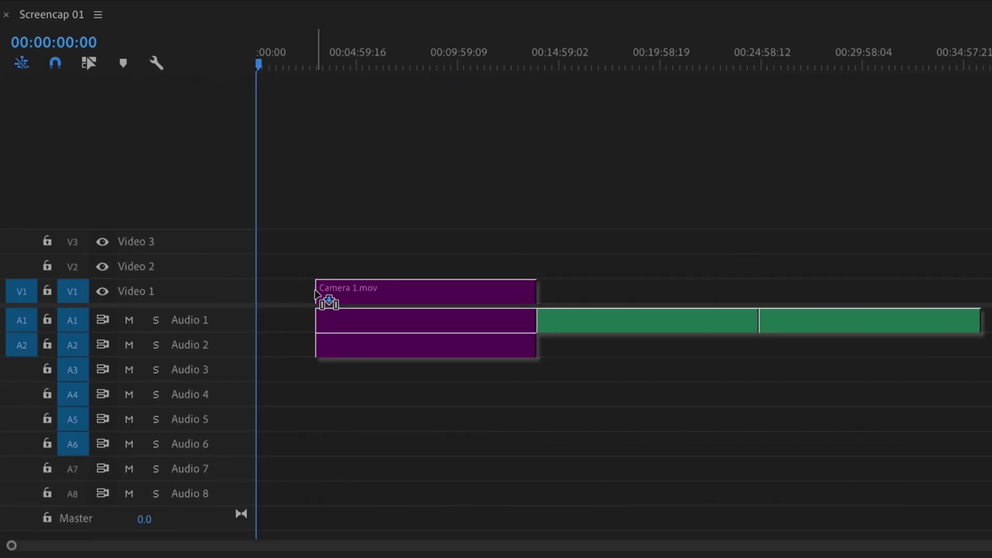
- Move Camera 1's audio to A3/A4 and the green clip to Audio 2, then Merge Clips
left_click_drag(361, 330, 414, 388)
left_click(825, 323)
left_click_drag(826, 318, 826, 343)
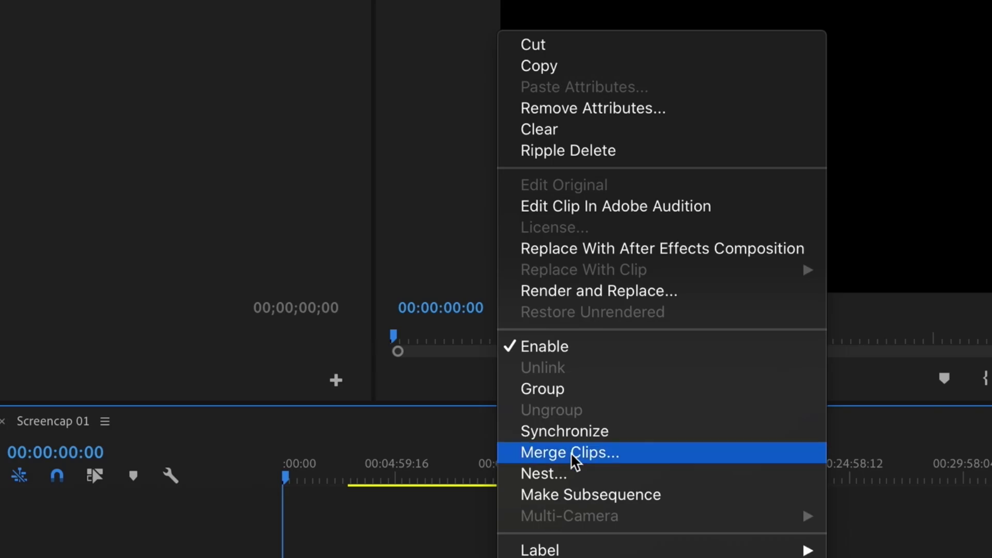
left_click(571, 452)
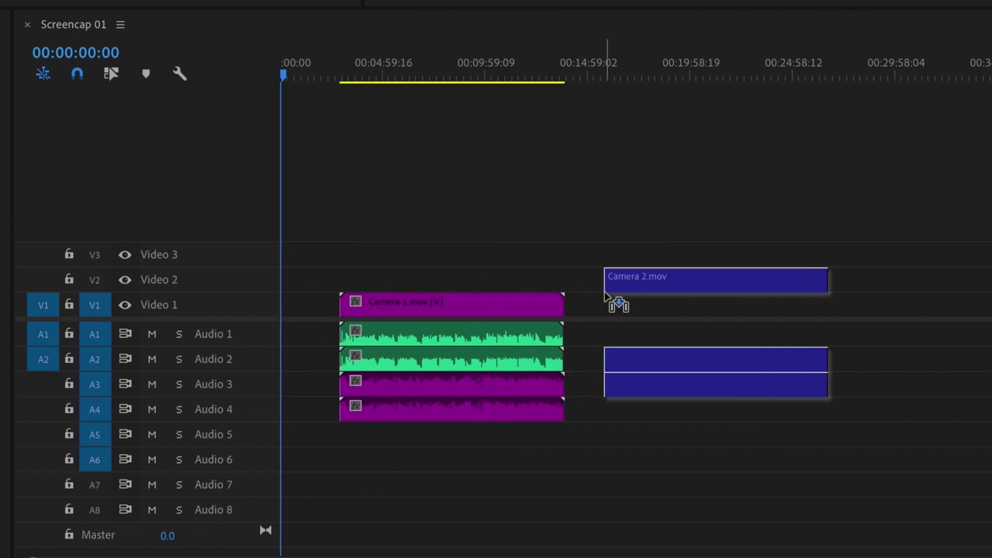
- Put Camera 2.mov on V2 with audio on A5/A6, aligned to Camera 1's start, and select all clips
left_click_drag(615, 299, 610, 301)
left_click_drag(653, 362, 657, 442)
left_click(655, 306)
left_click_drag(649, 284, 705, 471)
left_click_drag(649, 288, 362, 255)
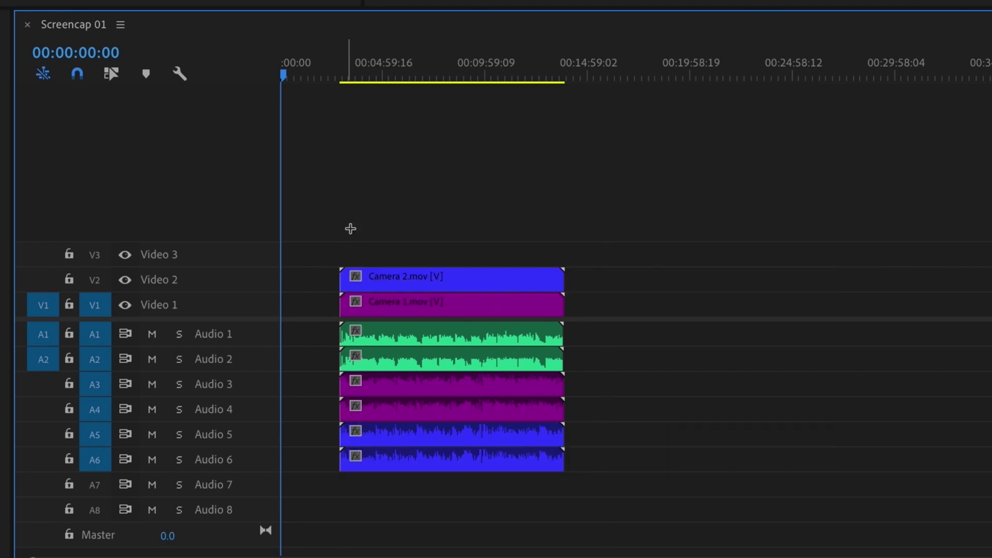
left_click_drag(404, 214, 436, 331)
right_click(429, 279)
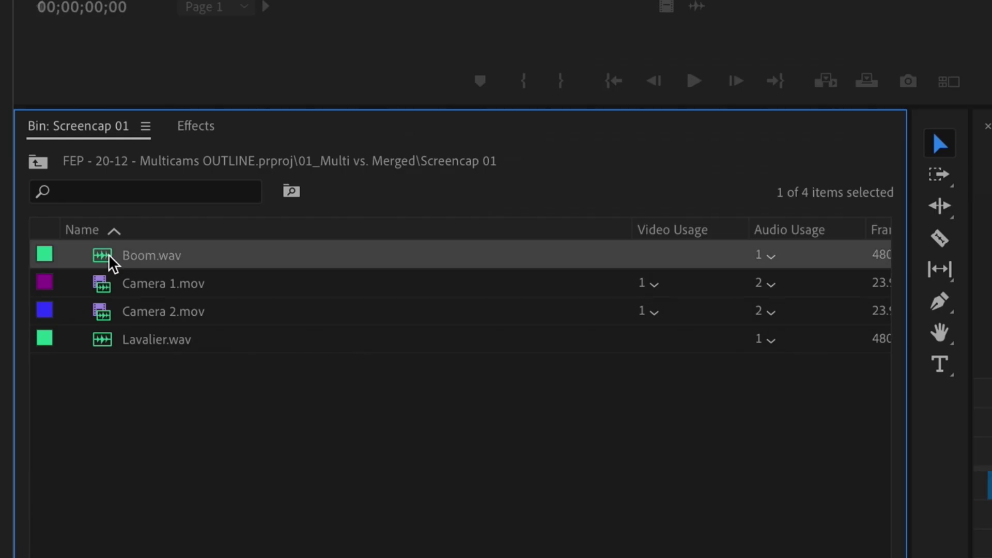
- Create a Multi-Camera Source Sequence from Boom.wav, both camera clips and Lavalier.wav
left_click(101, 283, "ctrl")
left_click(100, 312, "ctrl")
left_click(102, 343, "ctrl")
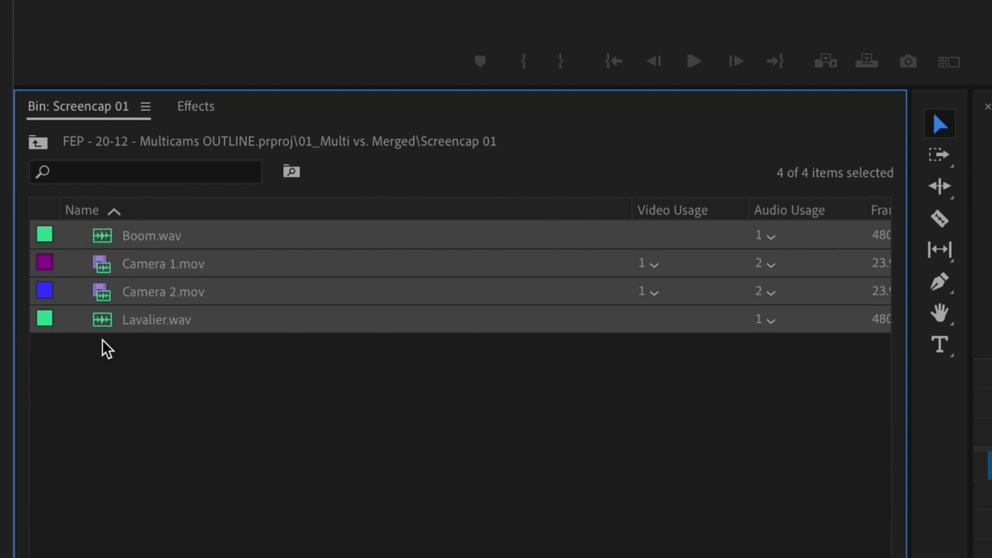
right_click(102, 343)
left_click(155, 509)
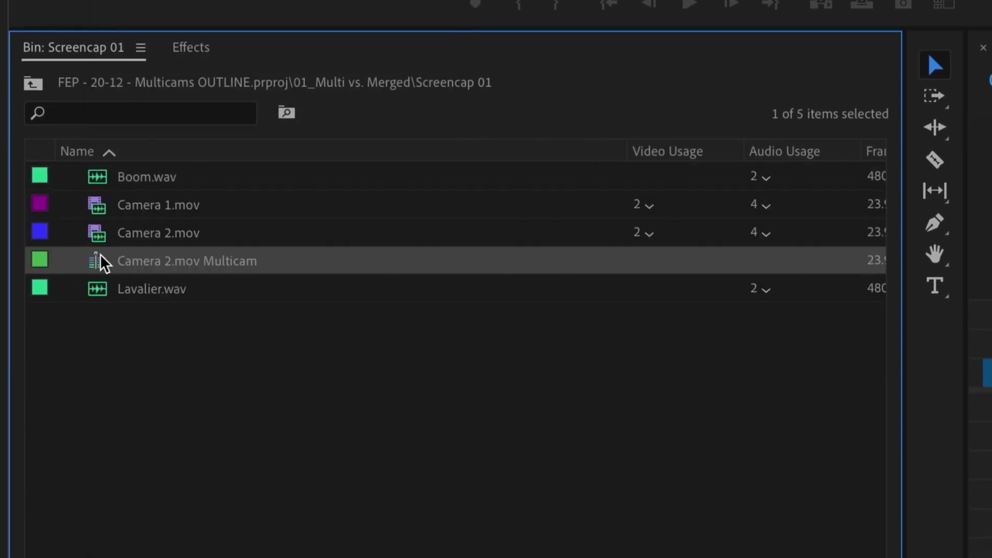
- Place the multicam near 00:19:58, show Multi-Camera View, and record a cut to angle 2 during playback
left_click_drag(100, 261, 991, 361)
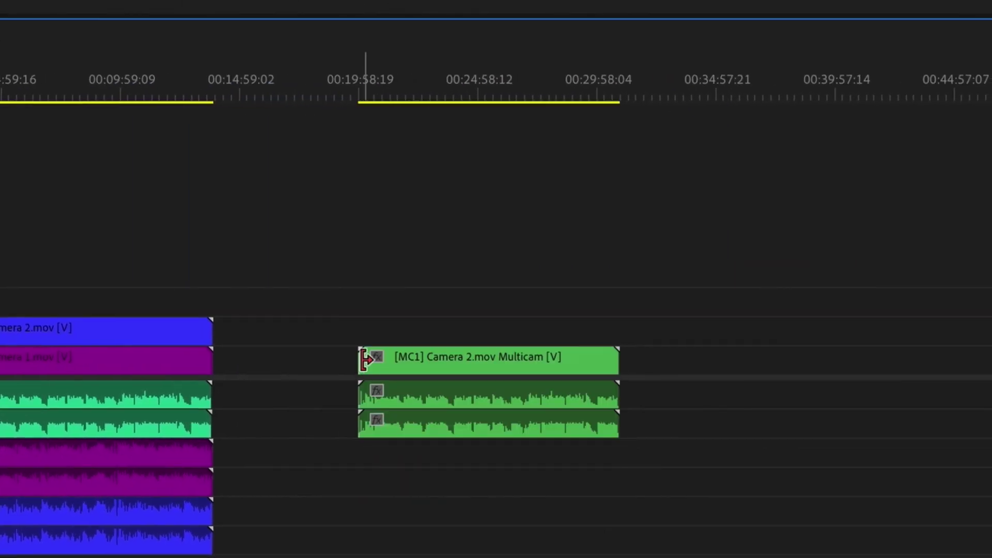
left_click(427, 333)
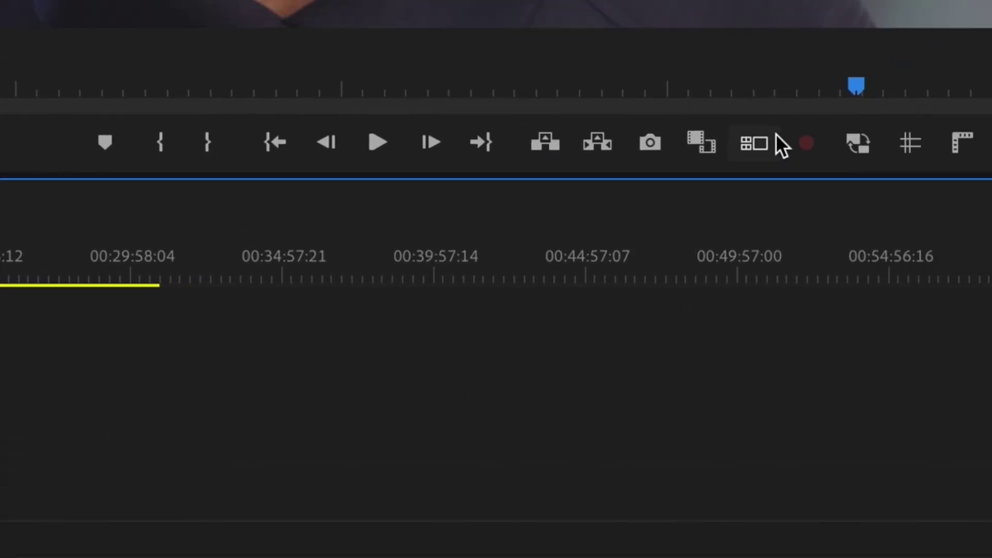
left_click(771, 141)
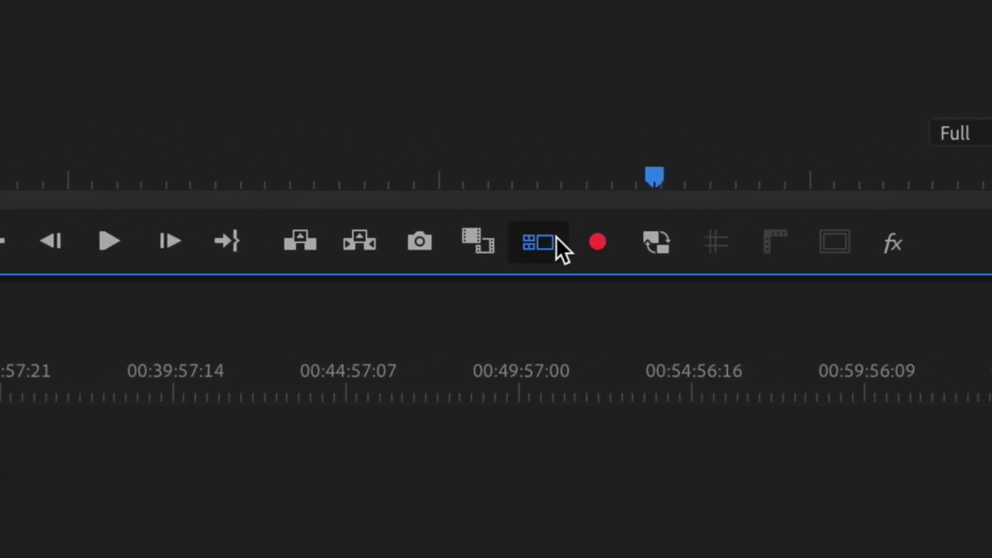
left_click(596, 243)
key("space")
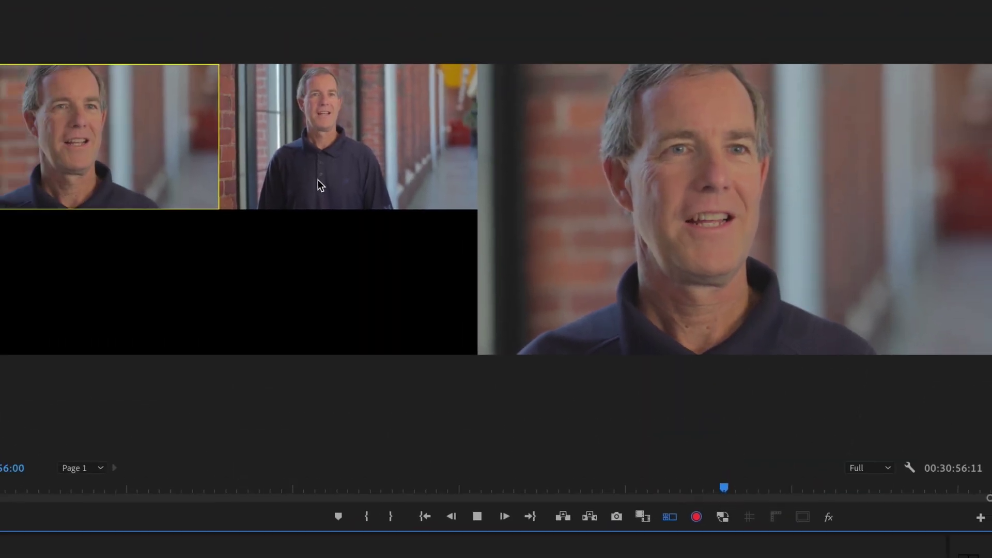
left_click(180, 12)
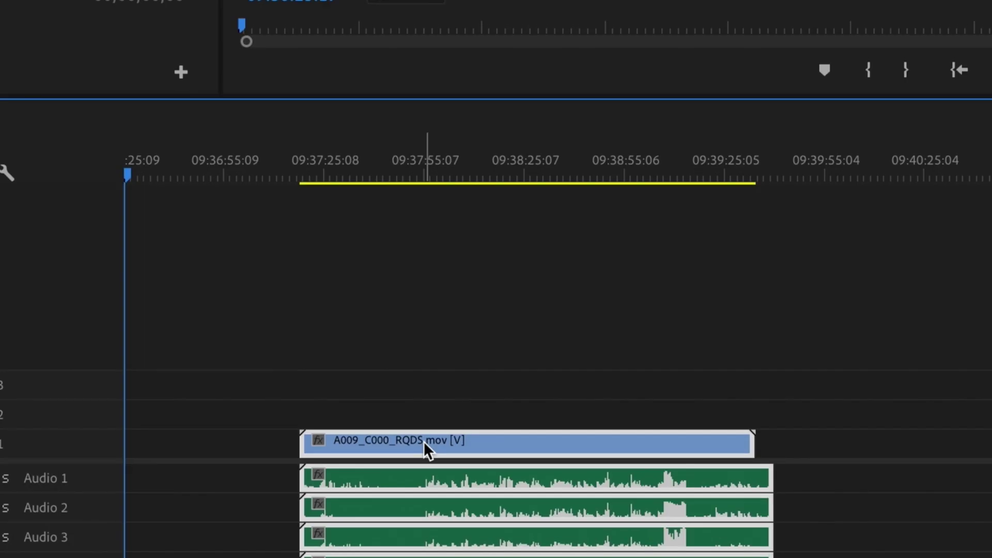
- Merge A009_C000_RQDS.mov with its audio and drop the Merged clip onto the timeline
right_click(423, 441)
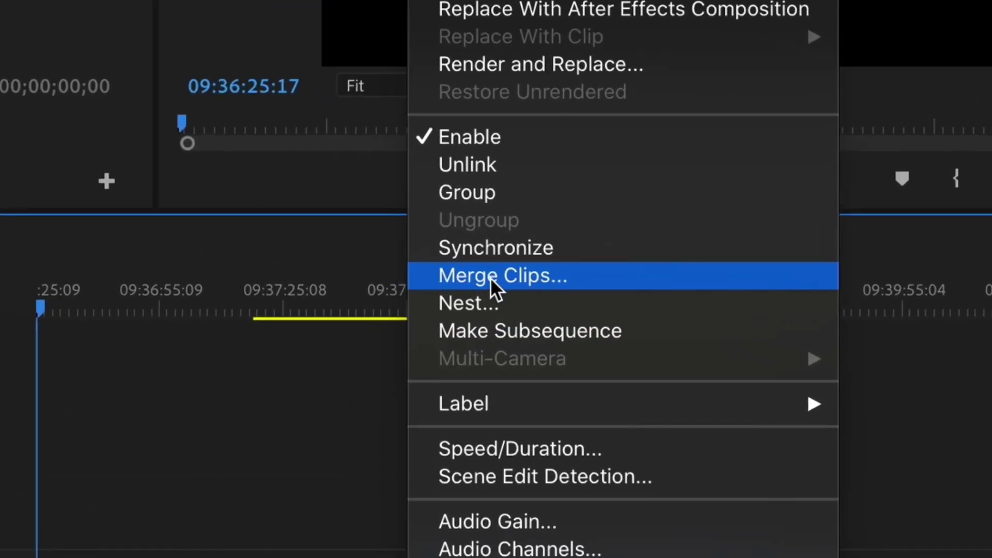
left_click(491, 278)
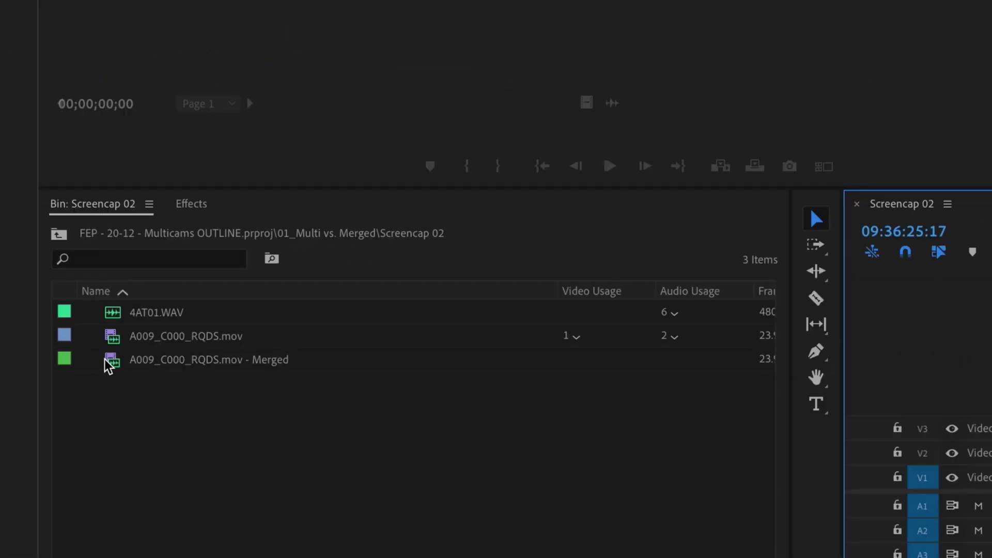
left_click_drag(106, 361, 991, 454)
left_click_drag(550, 251, 550, 251)
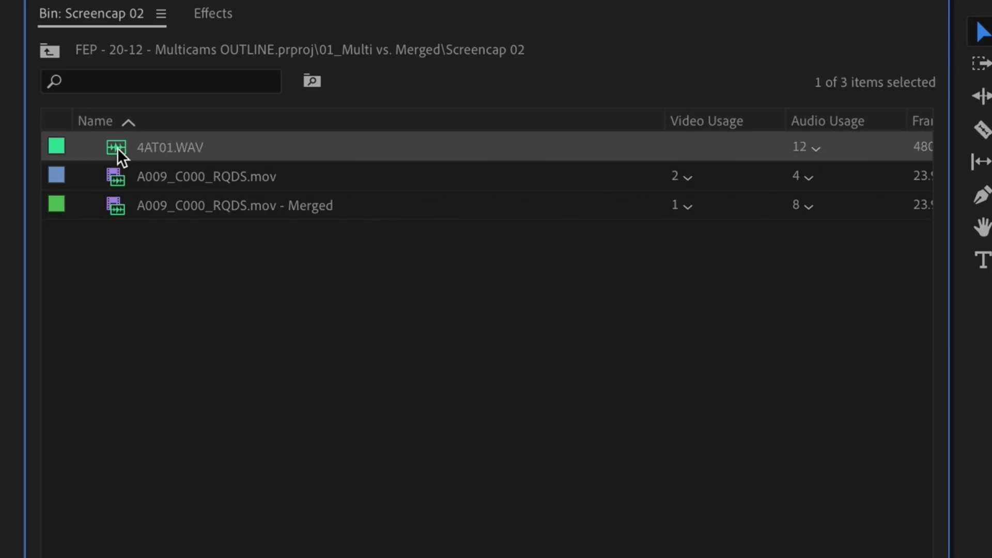
- Create a Multi-Camera Source Sequence from 4AT01.WAV and A009_C000_RQDS.mov
left_click(117, 175, "ctrl")
right_click(116, 174)
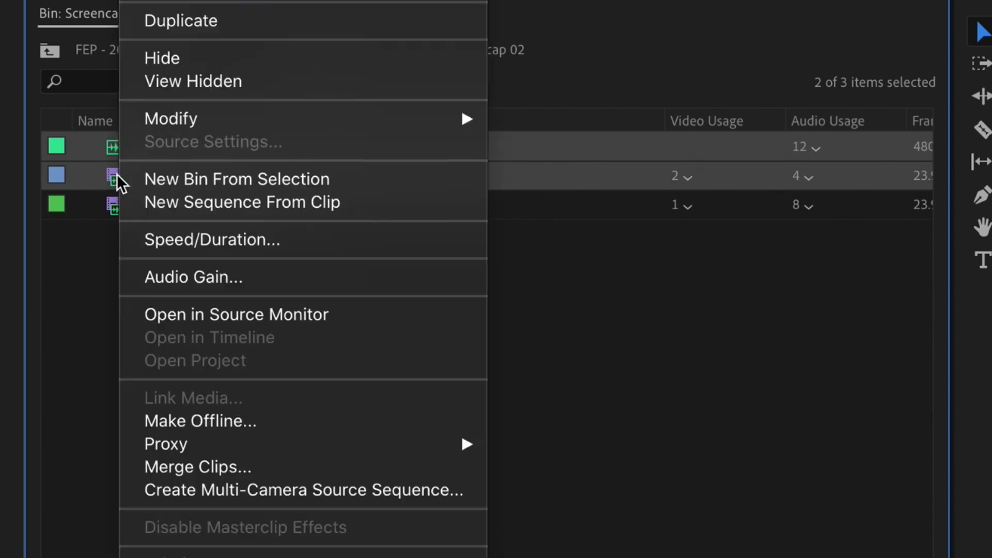
left_click(164, 494)
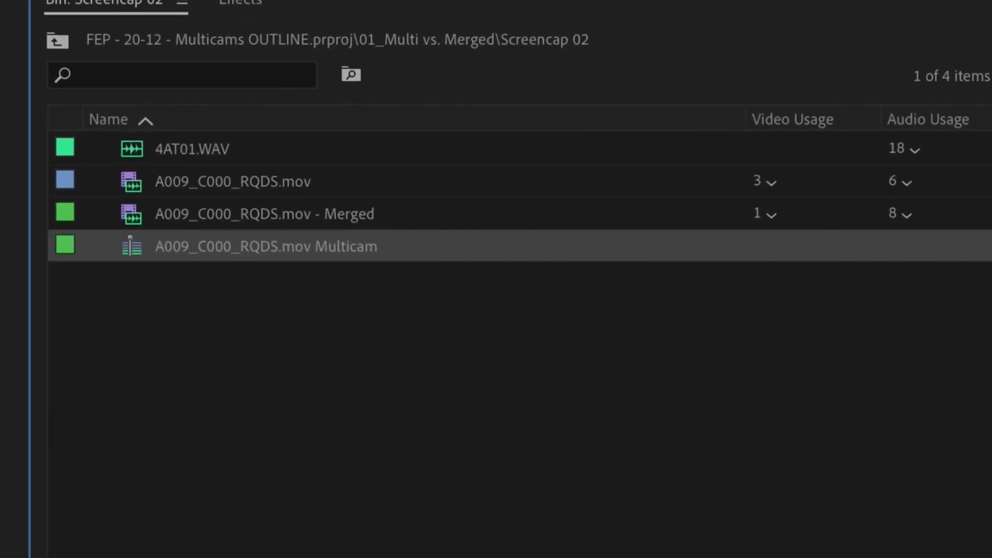
- Open the new A009_C000_RQDS.mov Multicam item in the timeline
left_click(258, 315)
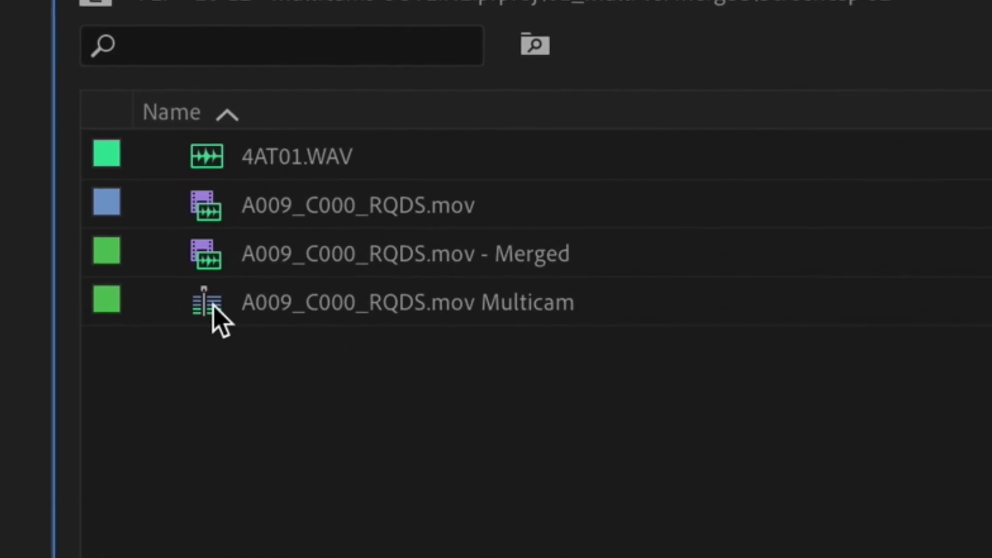
right_click(214, 305)
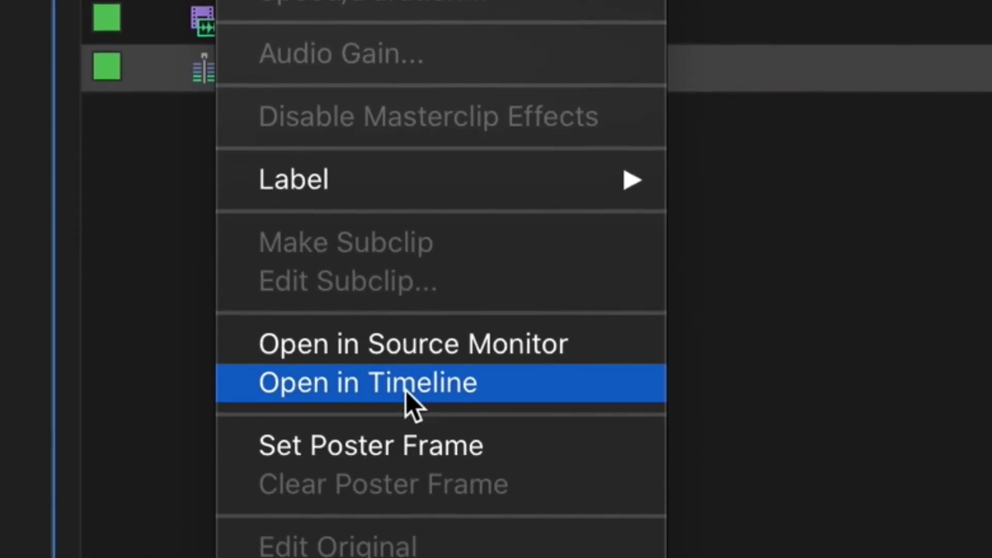
left_click(406, 390)
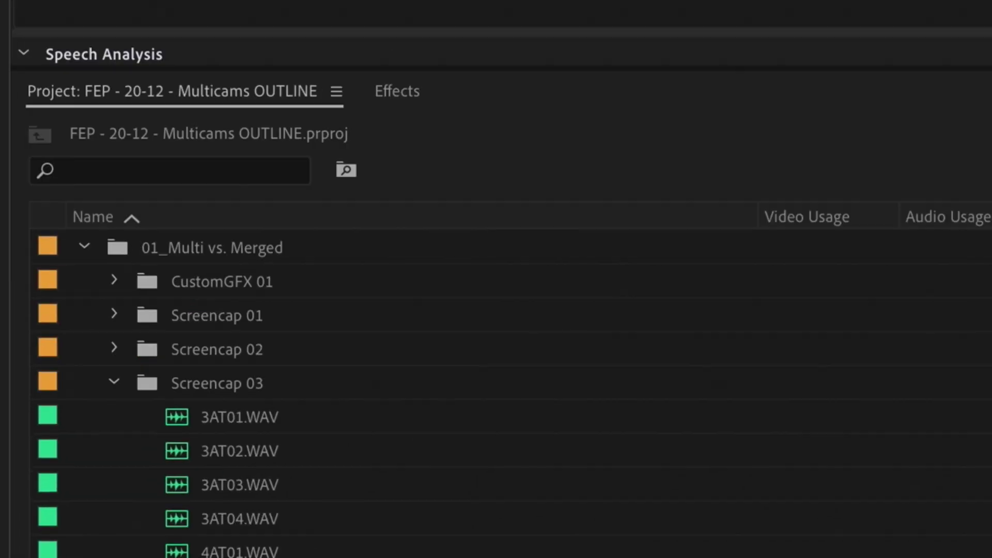
- Bring up the OMF Export Settings dialog via File > Export > OMF
mouse_move(283, 182)
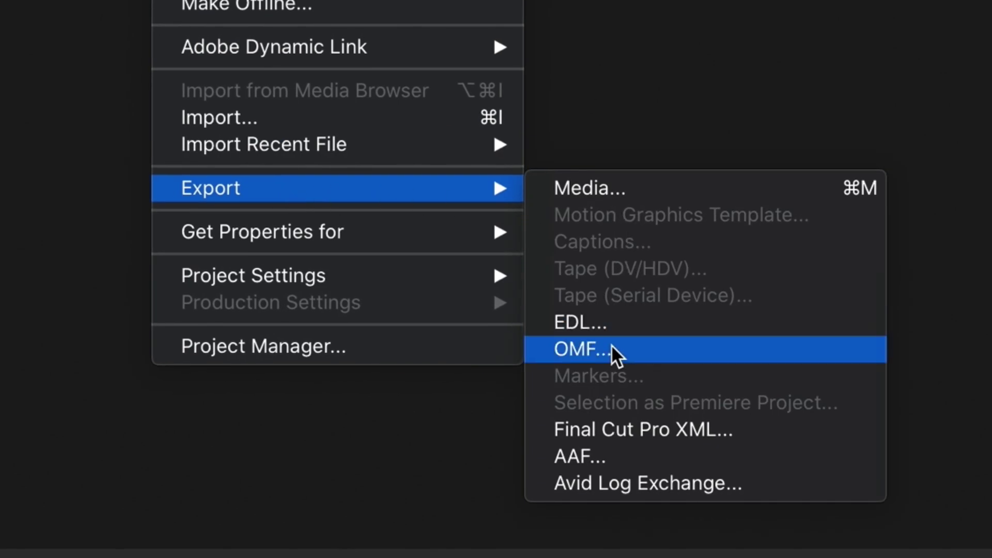
left_click(569, 344)
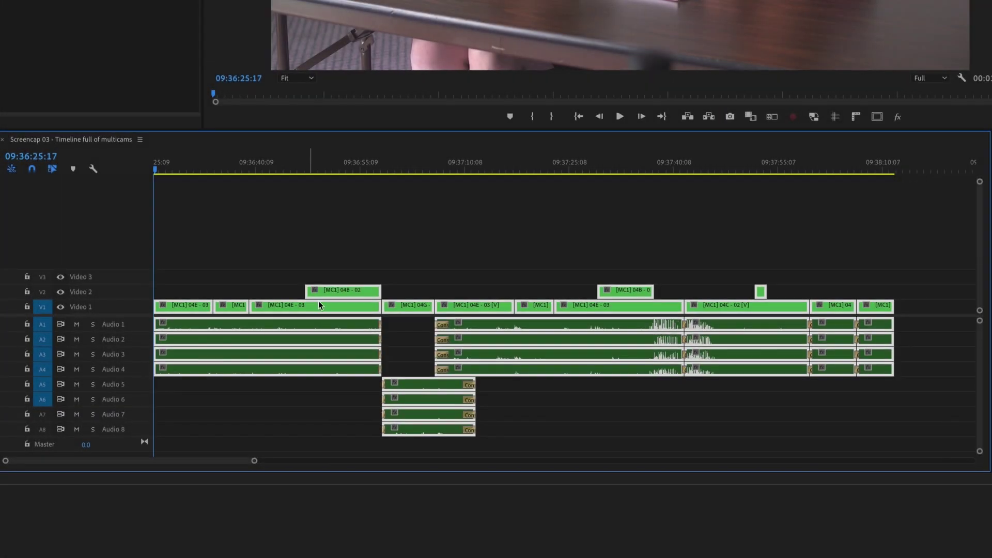
- Uncheck Multi-Camera > Enable on the Video 1 clips to flatten the multicams
right_click(339, 302)
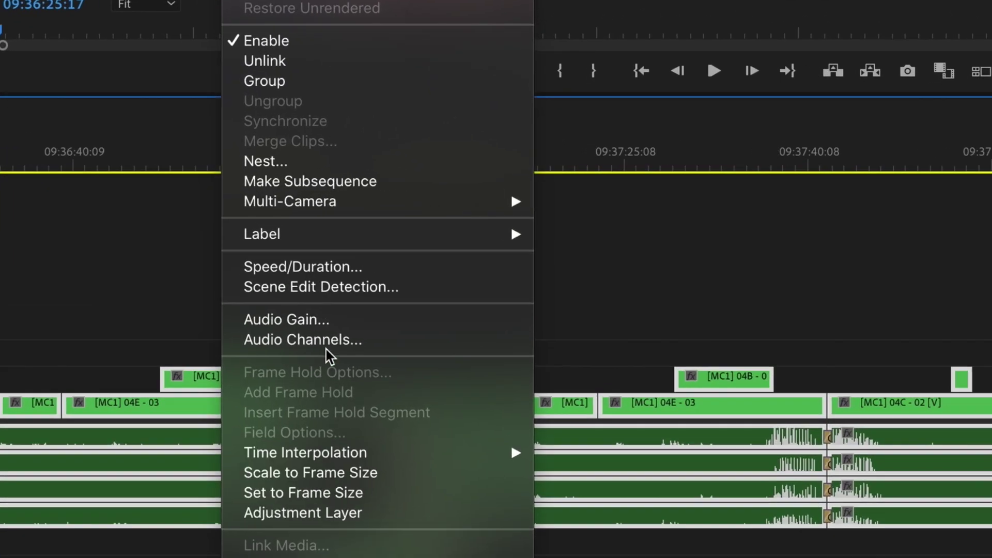
mouse_move(328, 204)
left_click(546, 201)
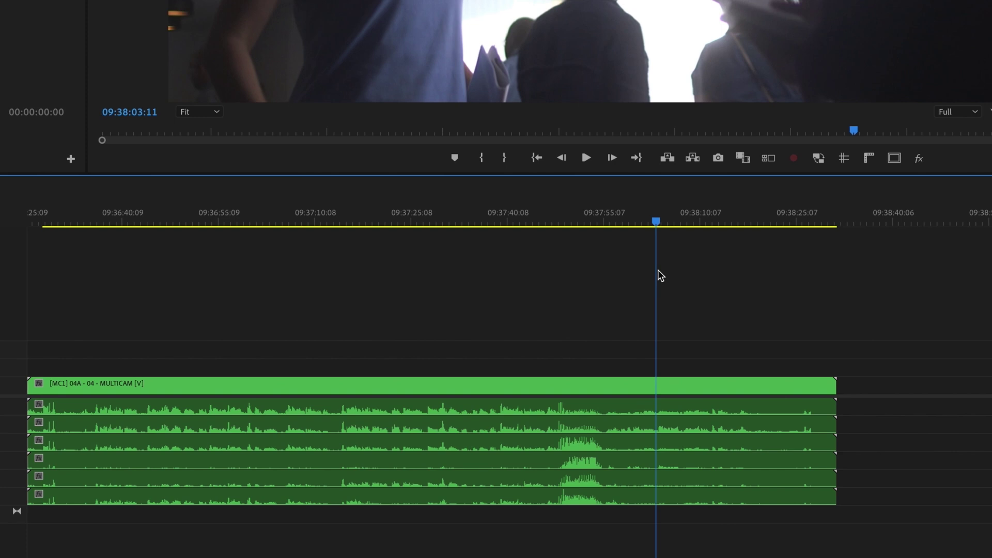
- Match Frame at 09:38:11:17 to load 04A - 04 - MULTICAM into the Source monitor
left_click_drag(658, 271, 711, 282)
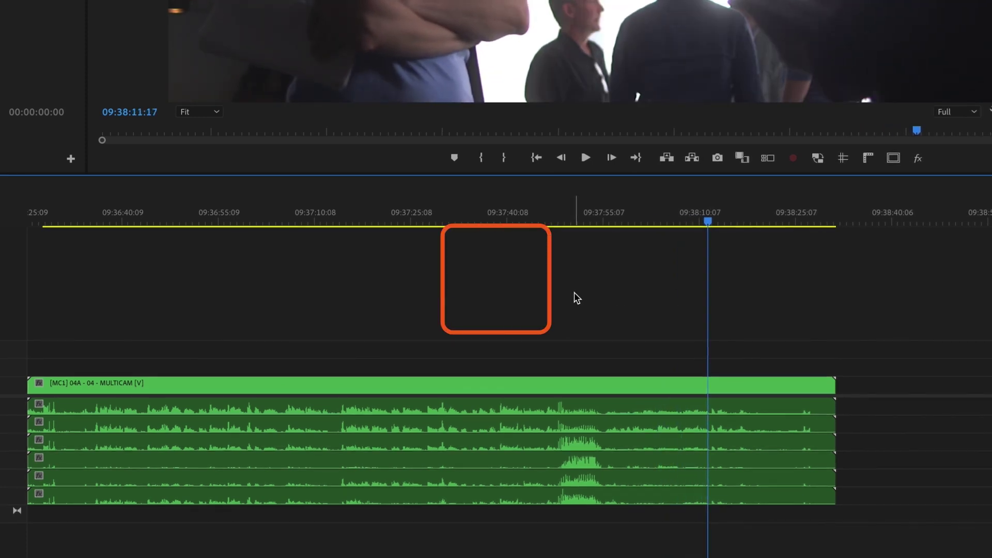
key("f")
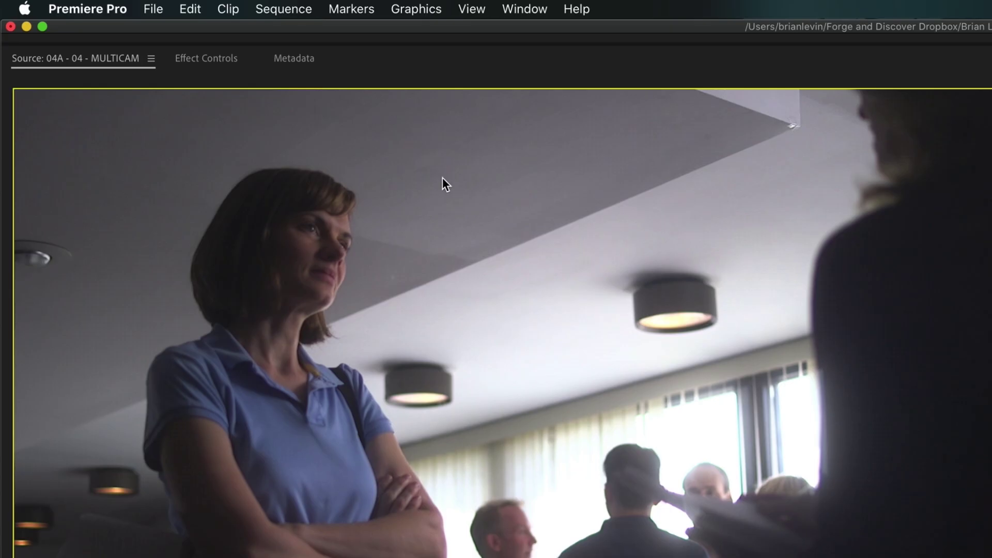
- Match frame from the multicam source back to the underlying 04A - 04 - MERGED CLIP
left_click(305, 9)
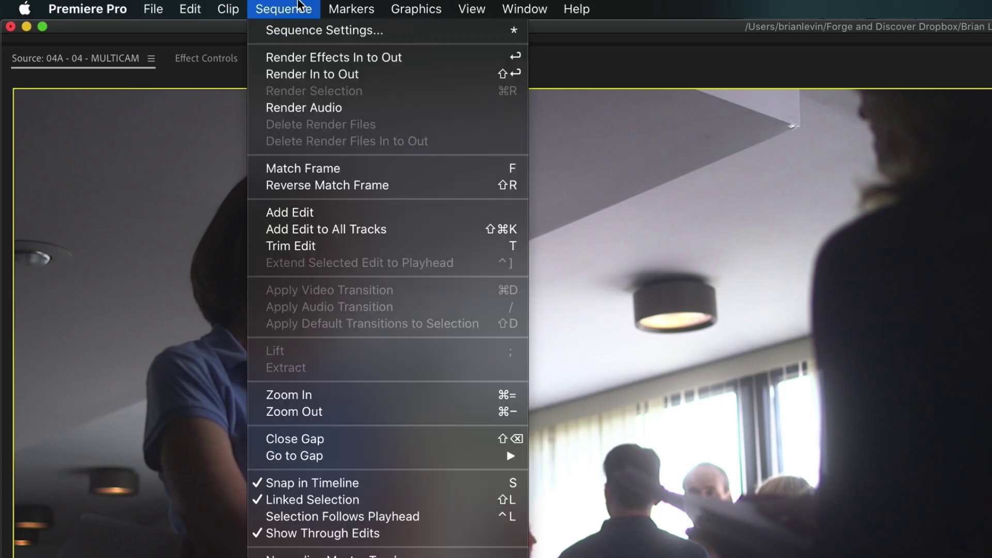
left_click(322, 170)
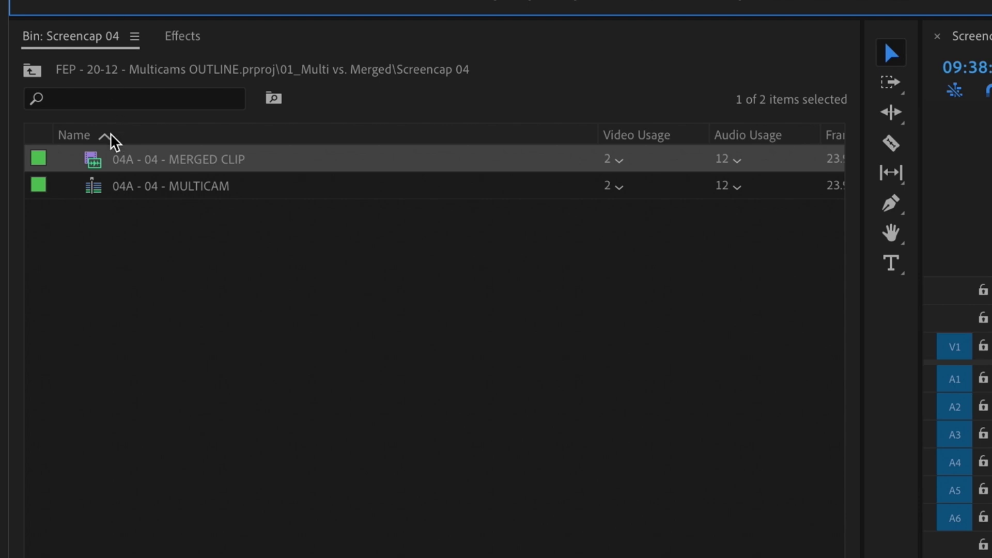
- Place 04A - 04 - MULTICAM into the sequence and match frame down to A009_C003_RQDS.mov
left_click_drag(96, 191, 991, 346)
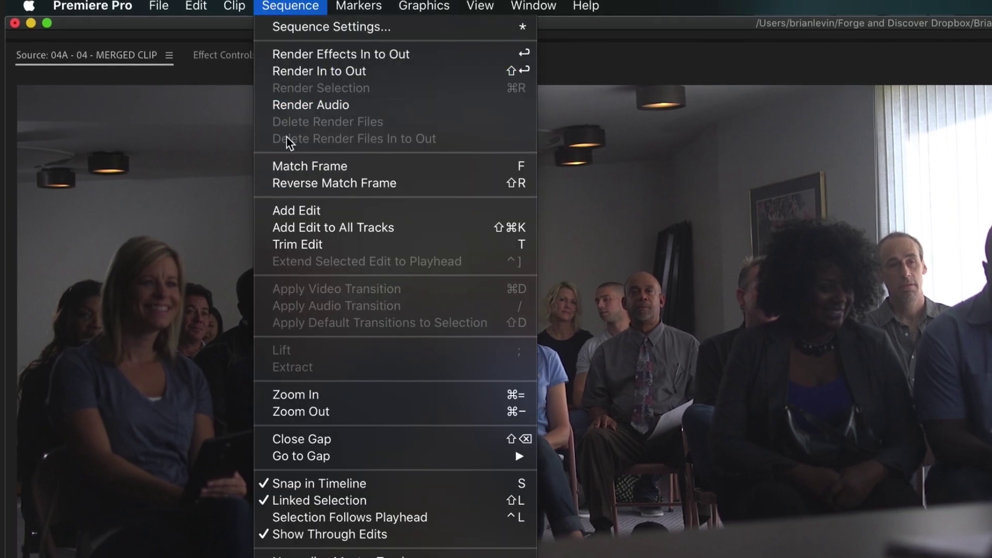
left_click(288, 166)
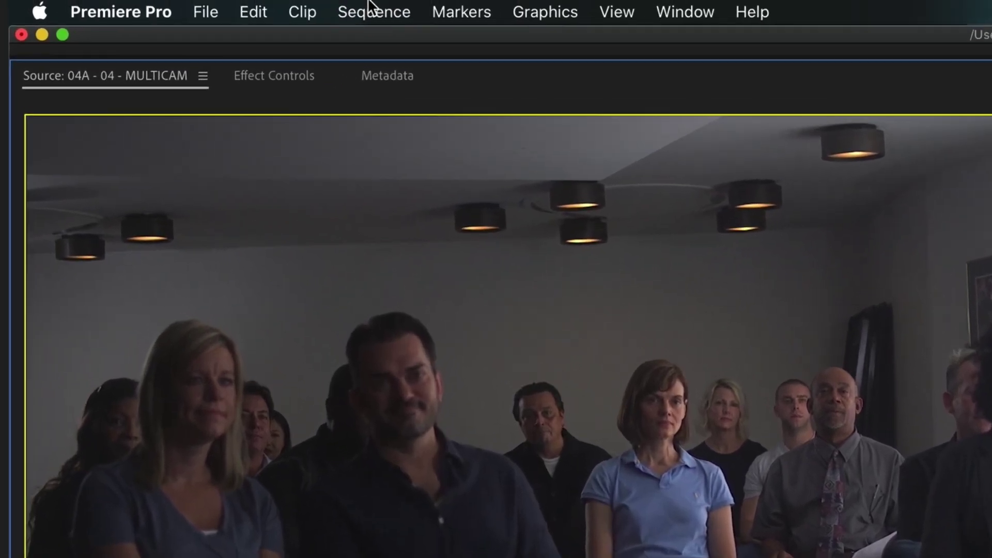
left_click(372, 9)
left_click(439, 257)
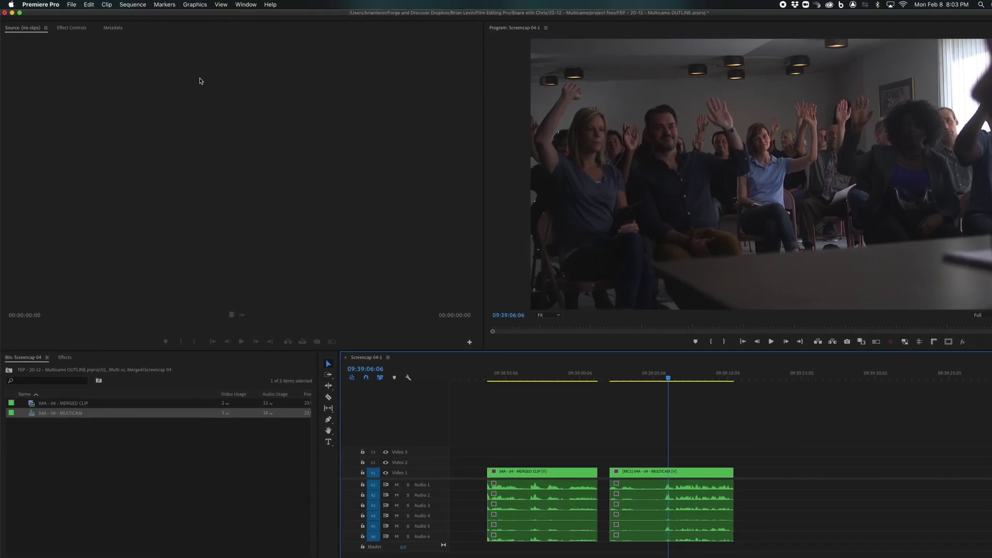
- Match frame twice to trace the multicam clip back to its underlying camera file
left_click(124, 6)
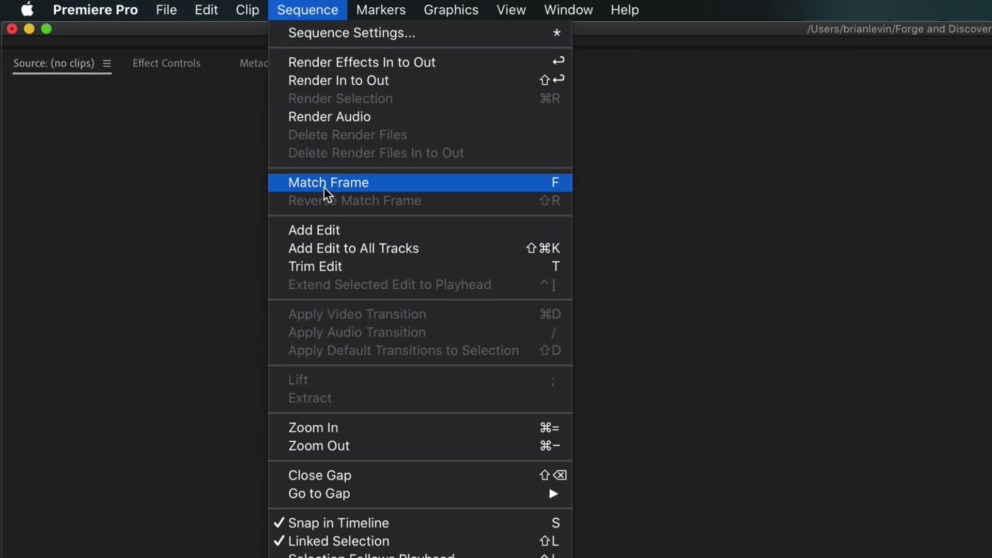
left_click(303, 167)
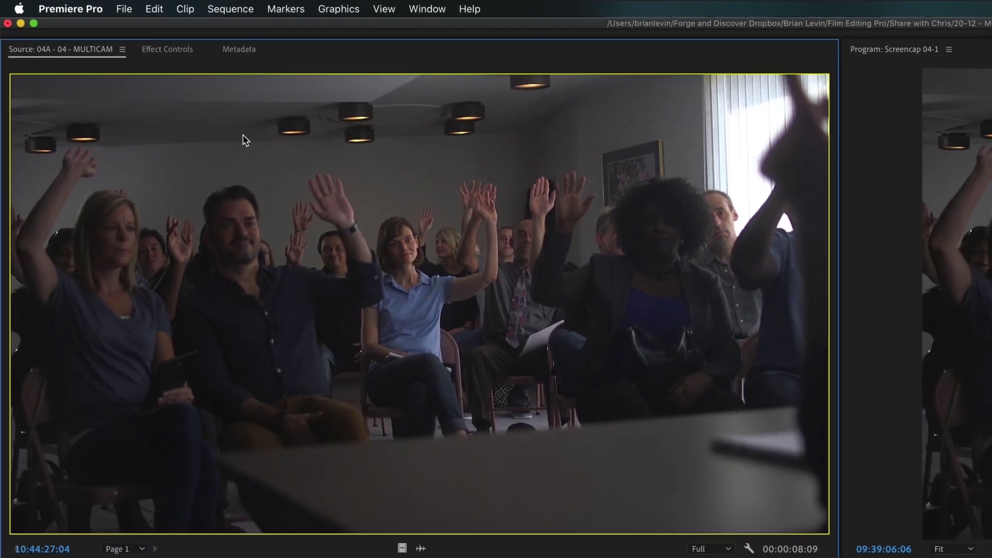
left_click(303, 10)
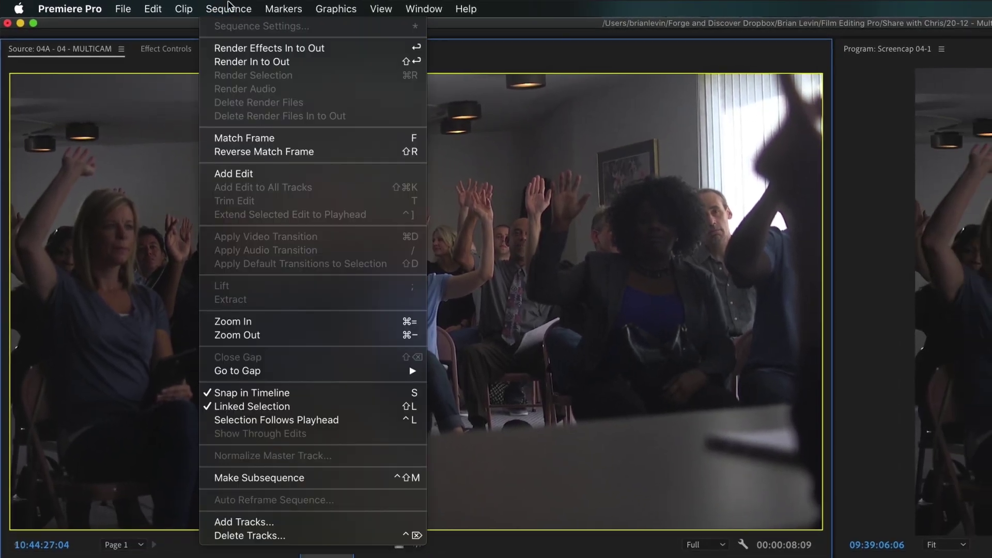
left_click(243, 139)
- Reveal the loaded camera file in the Project panel to find it among the media
right_click(245, 134)
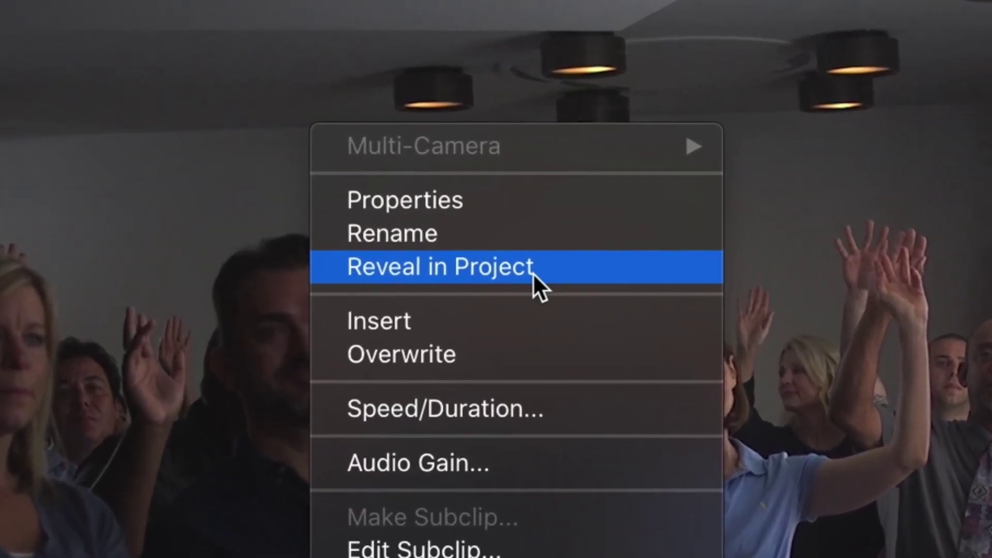
left_click(532, 272)
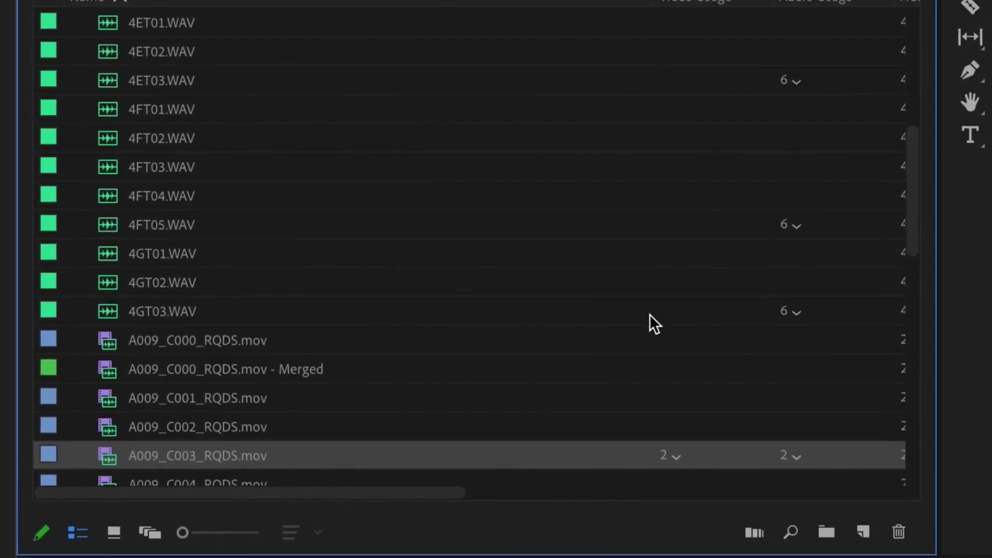
left_click_drag(892, 196, 897, 261)
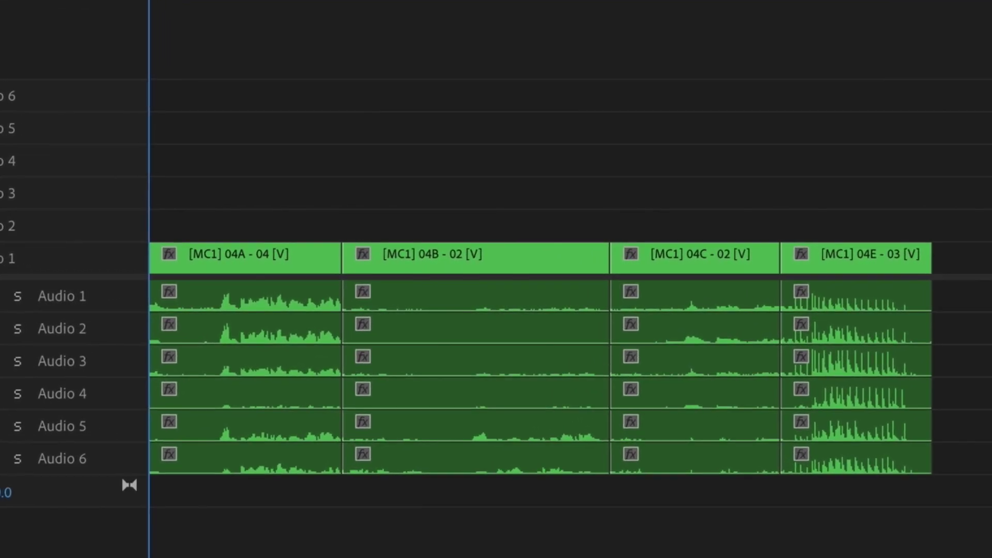
- Select the 04B, 04C and 04E multicam clips and drag them later in the sequence
left_click_drag(989, 144, 499, 477)
left_click_drag(468, 254, 989, 255)
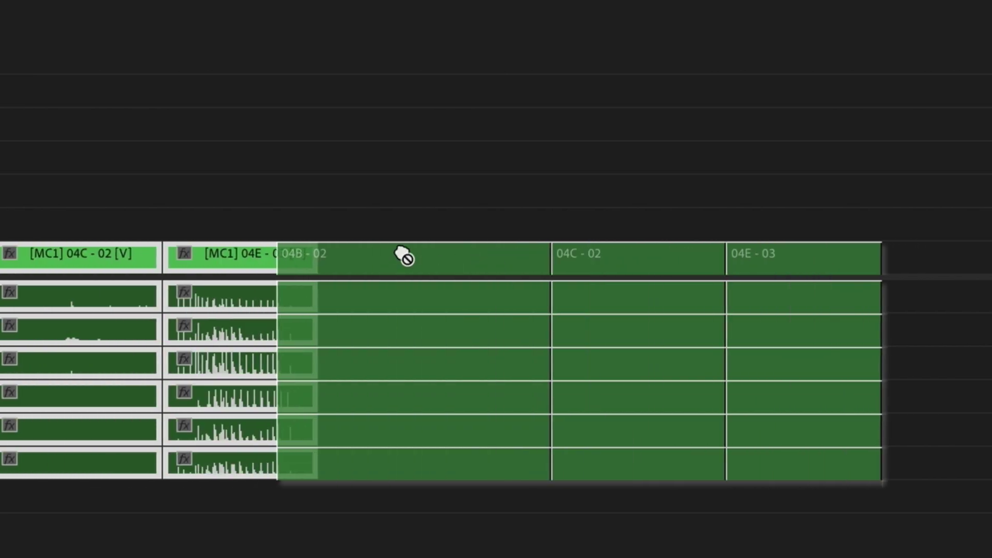
left_click_drag(404, 256, 341, 253)
- Unlink the selected clips' video from their audio, then try moving two clips later
right_click(341, 253)
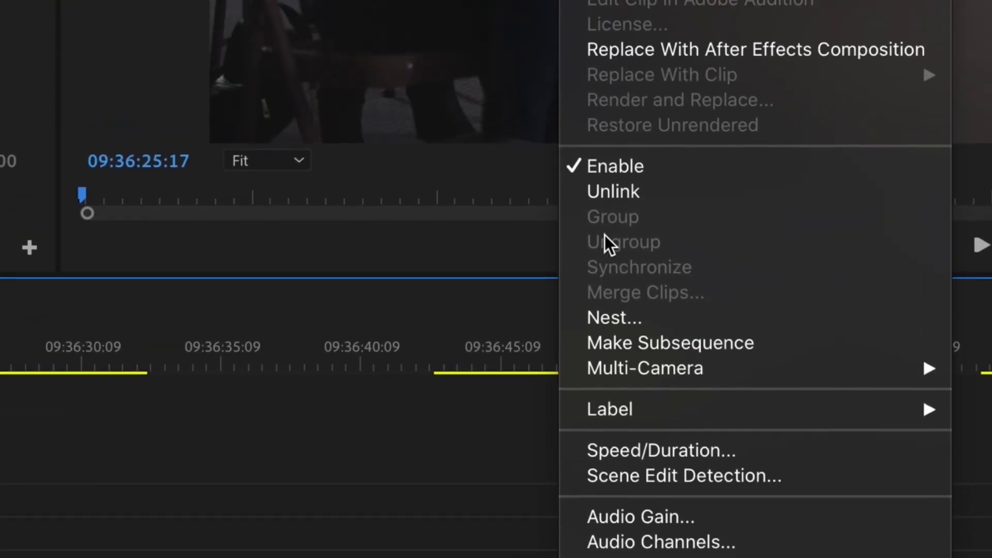
left_click(613, 192)
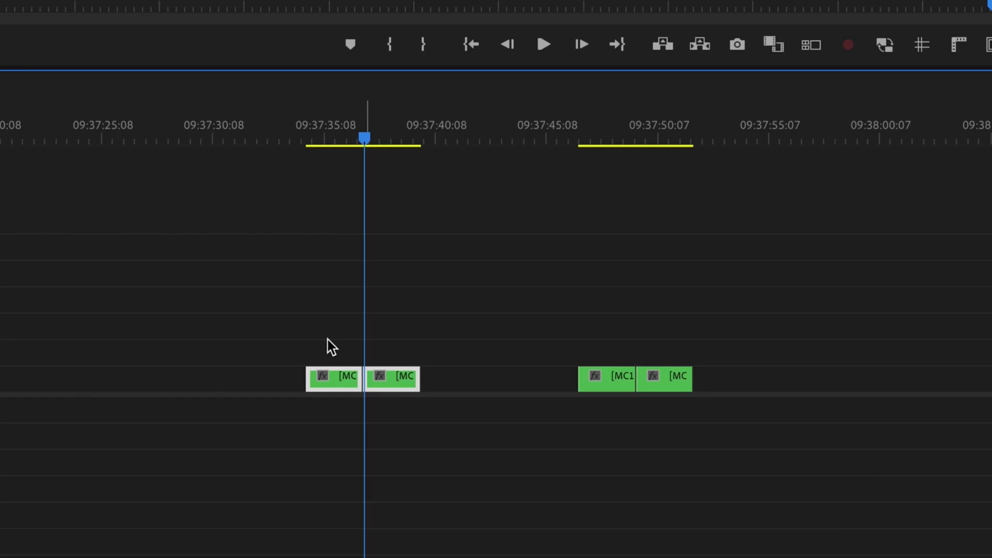
left_click_drag(327, 346, 392, 359)
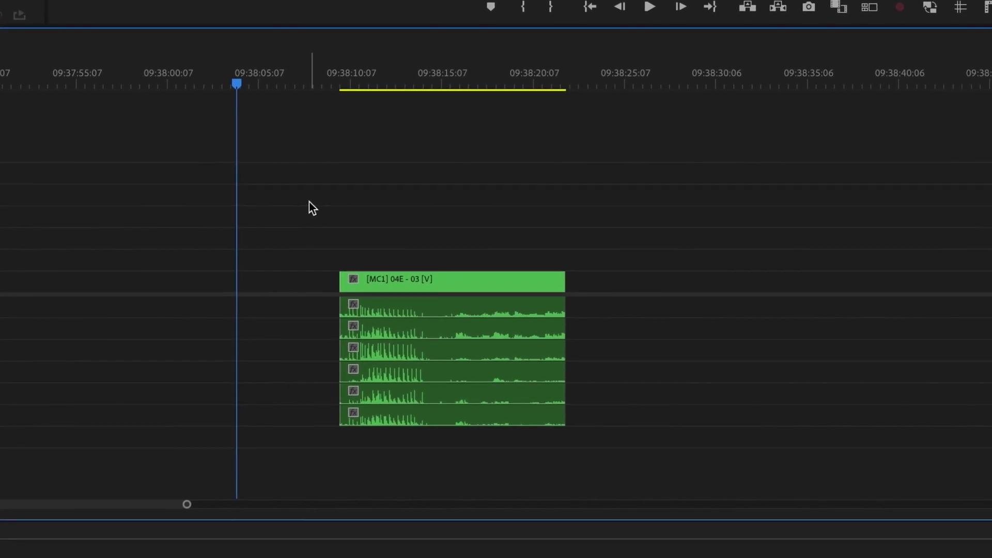
- Select the 04E - 03 clip with its six audio clips and unlink video from audio
left_click_drag(351, 209, 434, 421)
right_click(402, 292)
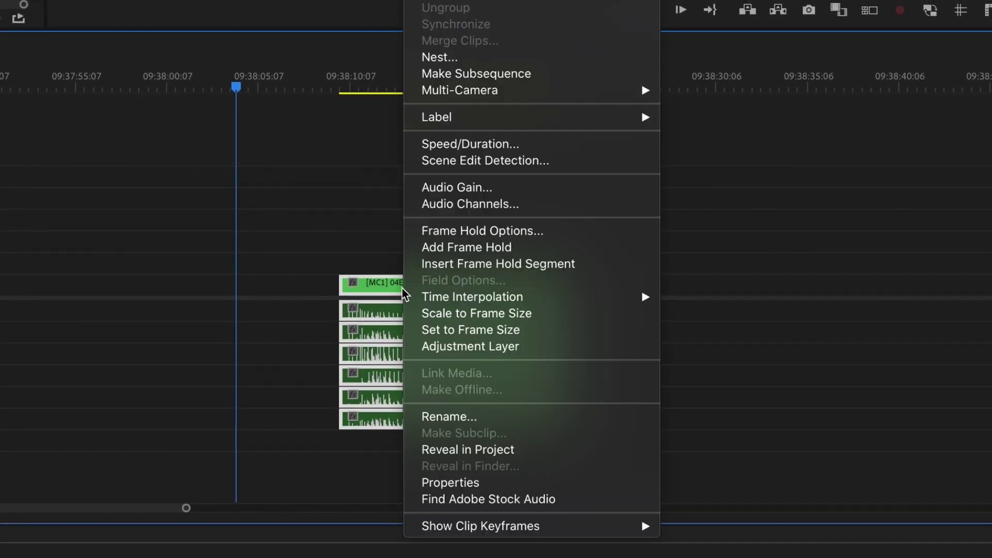
left_click(436, 60)
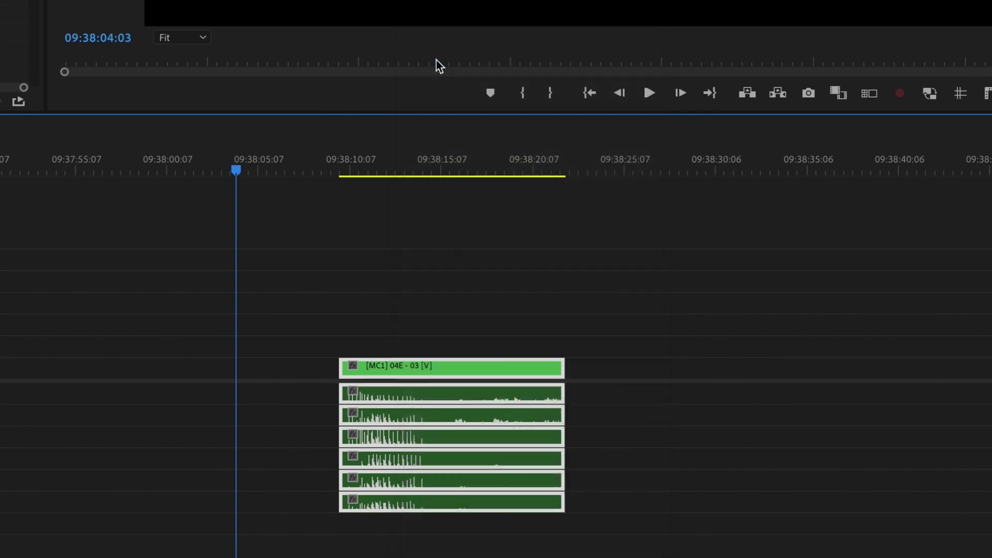